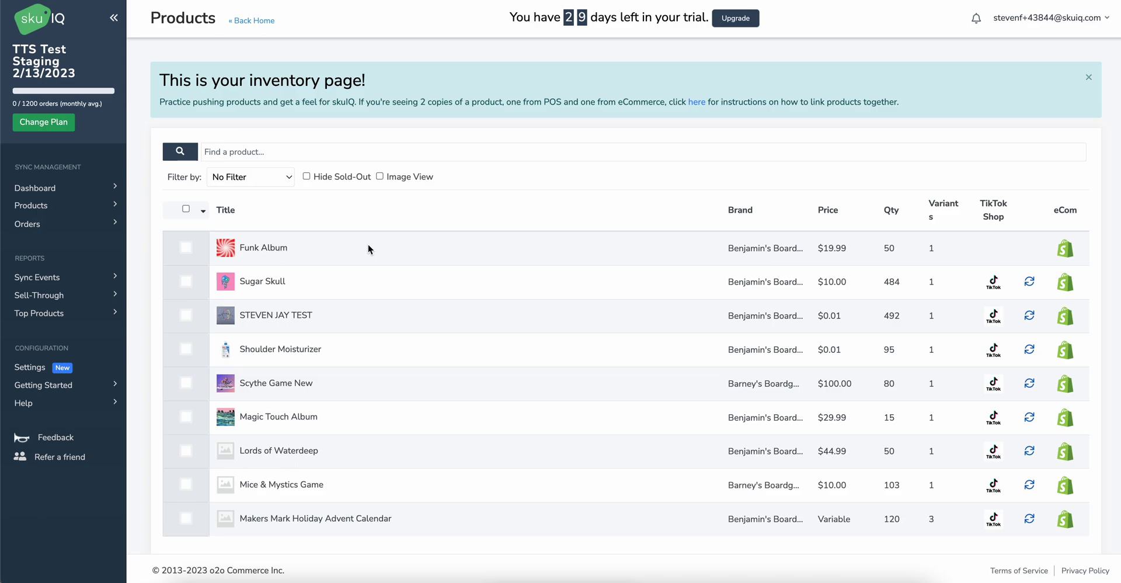
pyautogui.click(186, 248)
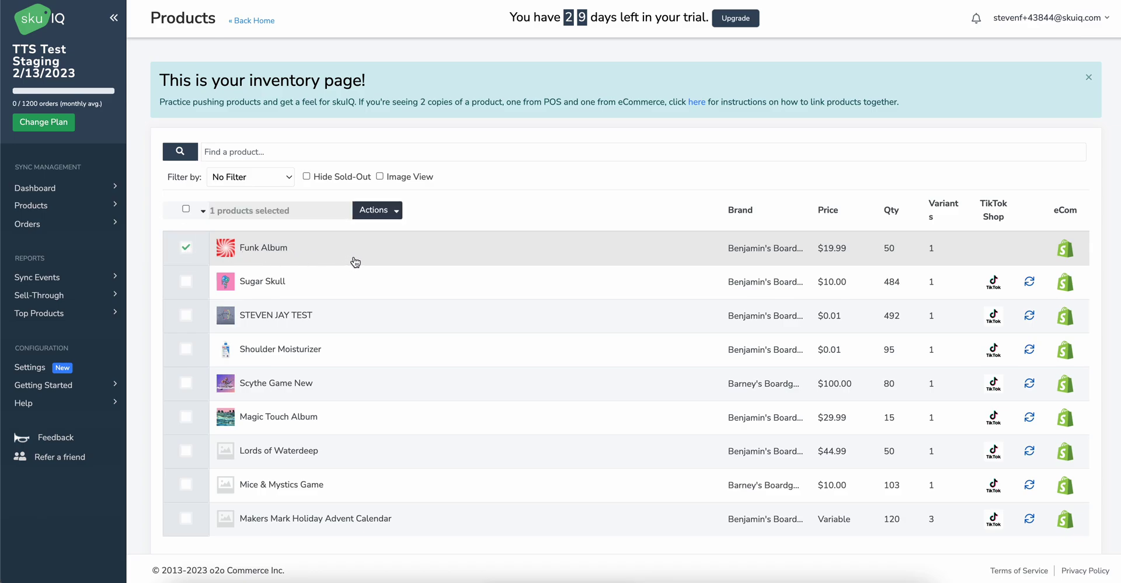
pyautogui.click(187, 247)
pyautogui.click(187, 247)
pyautogui.click(186, 282)
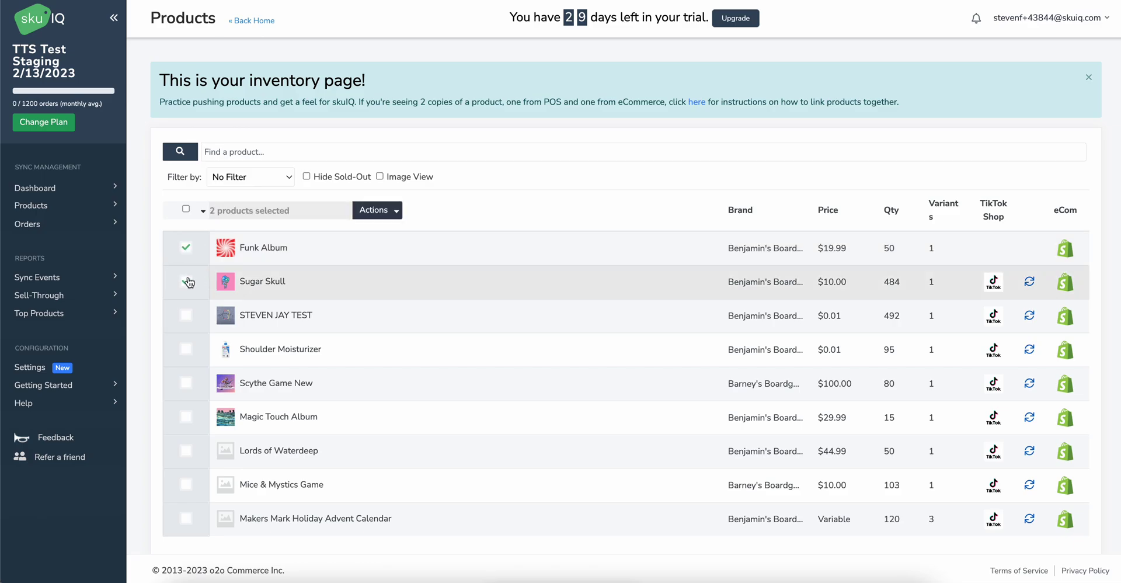
pyautogui.click(186, 281)
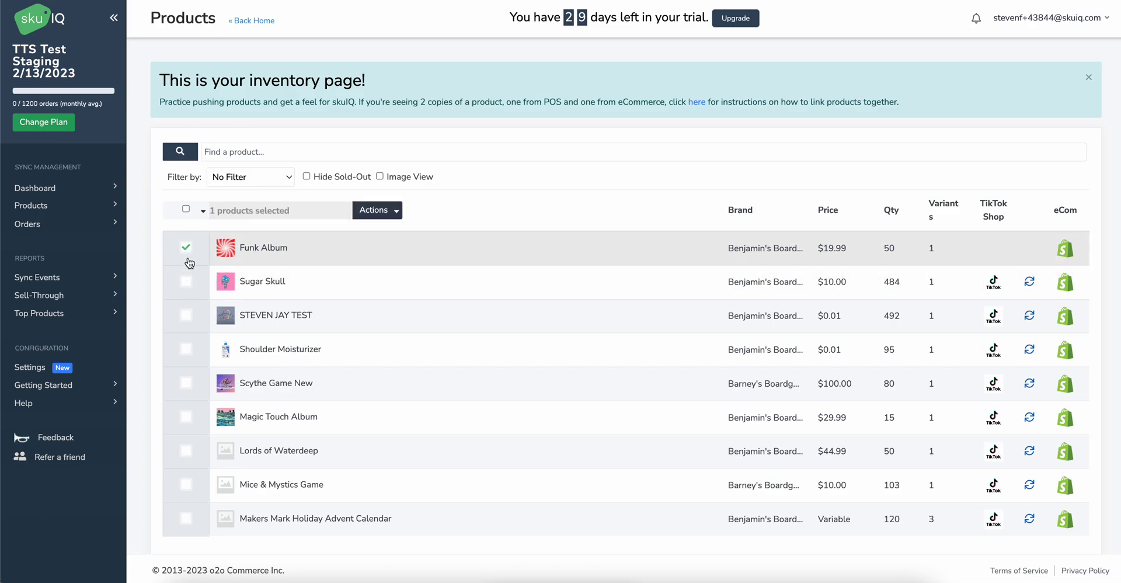
pyautogui.click(379, 215)
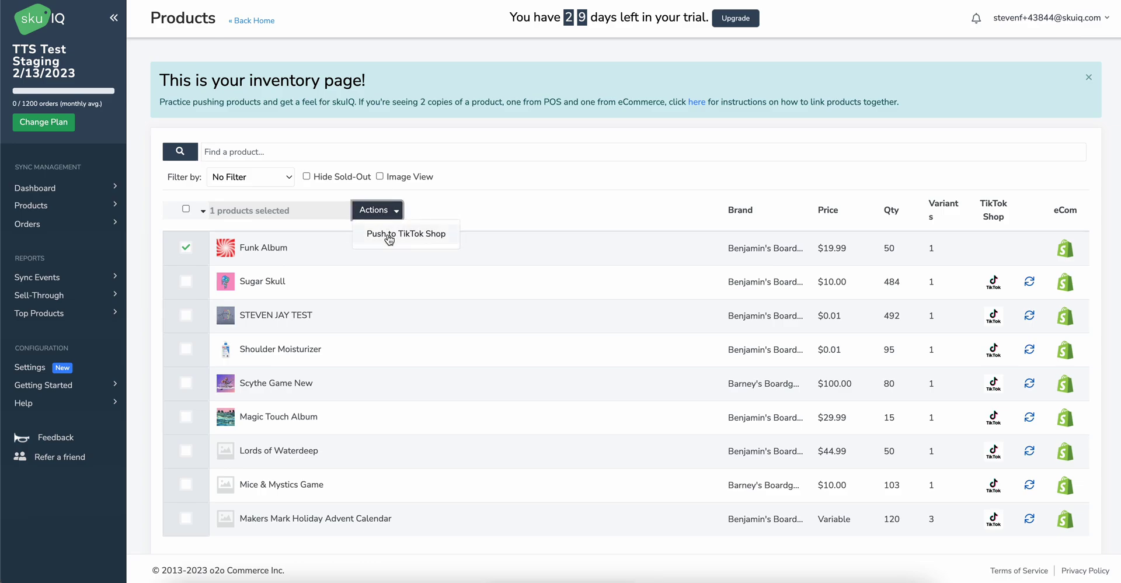
# Step: Push Funk Album to TikTok Shop, searching 'vinyl' and choosing Collections Entertainment CD, DVD & Vinyl Records
pyautogui.click(389, 234)
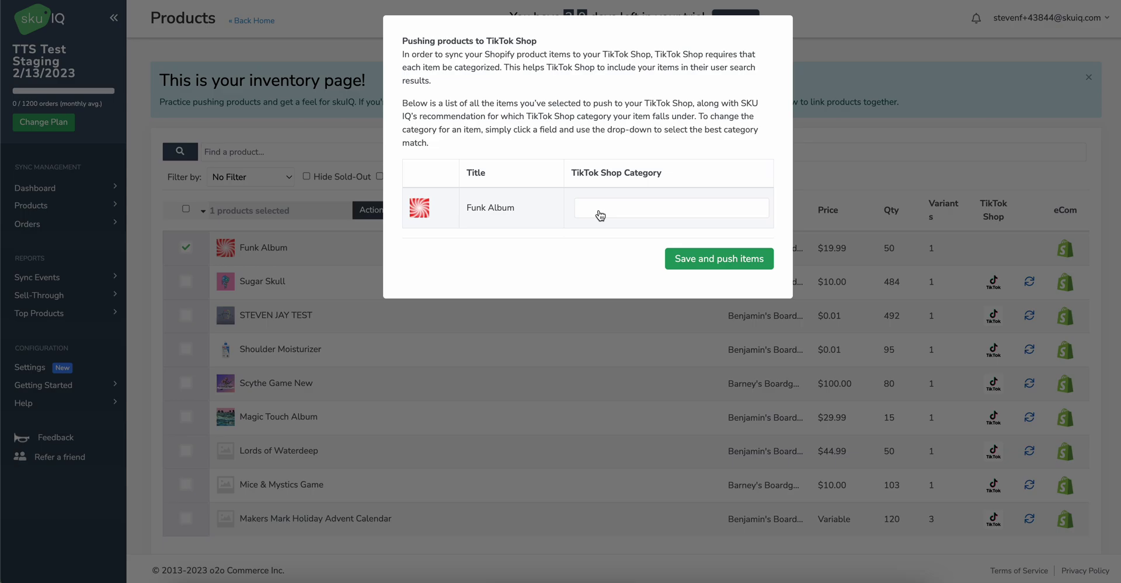
pyautogui.click(600, 215)
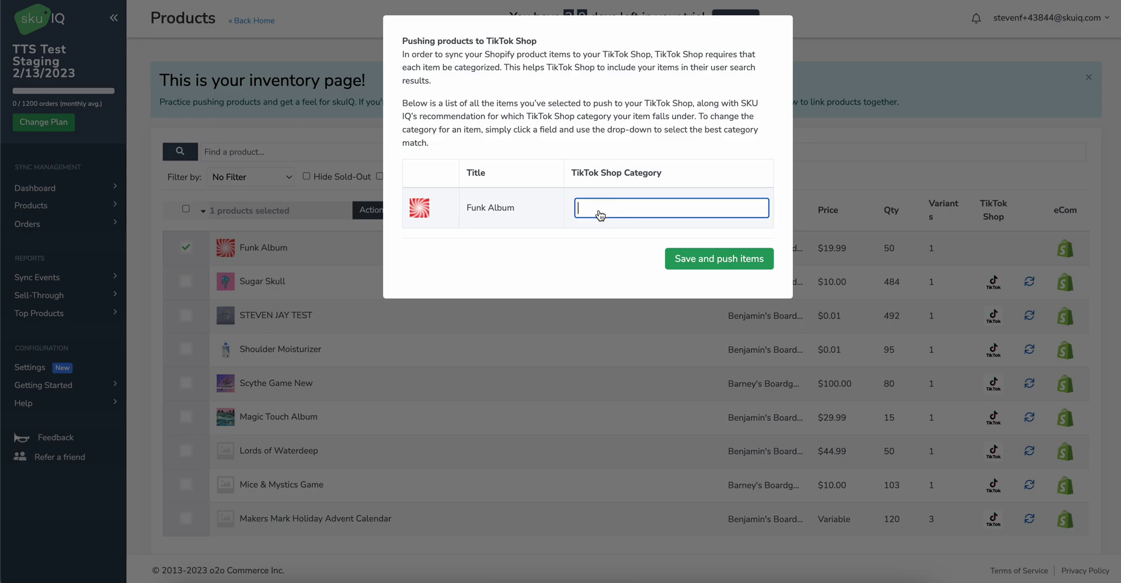
pyautogui.write('vinyl')
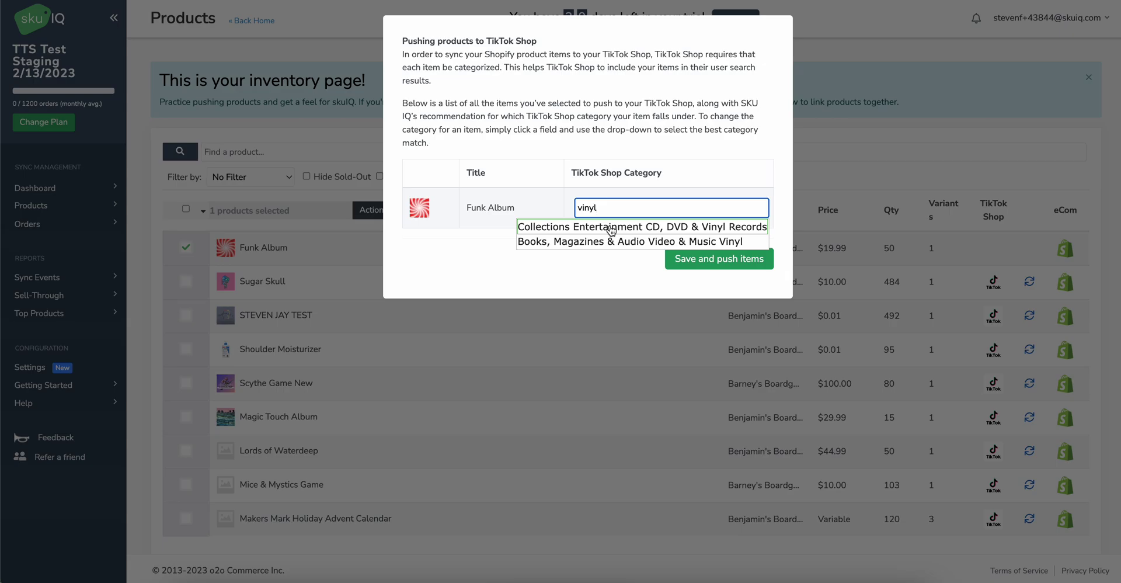
pyautogui.click(612, 230)
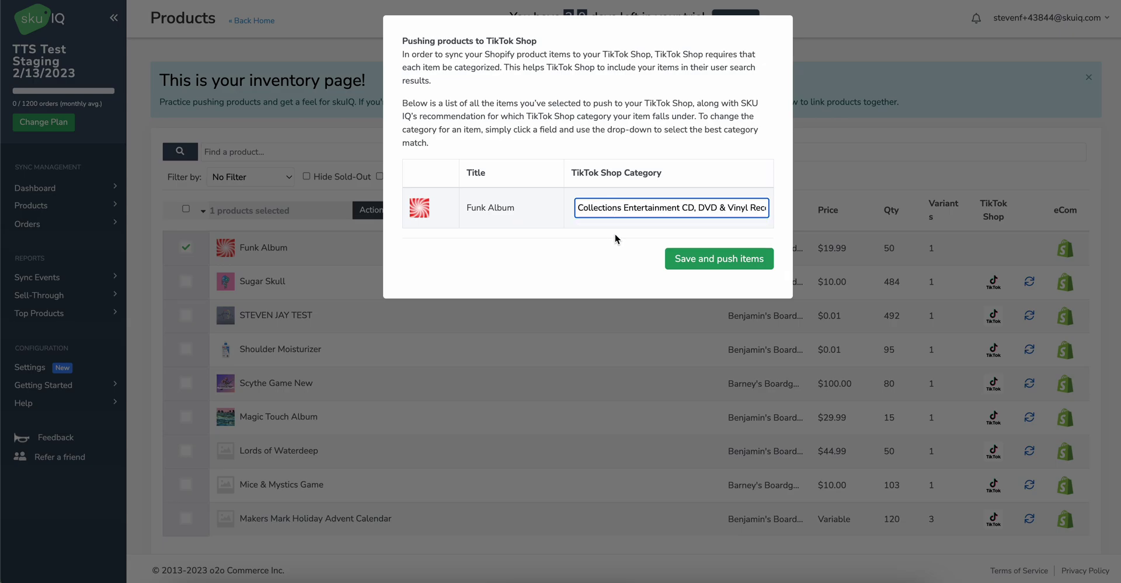
pyautogui.click(717, 259)
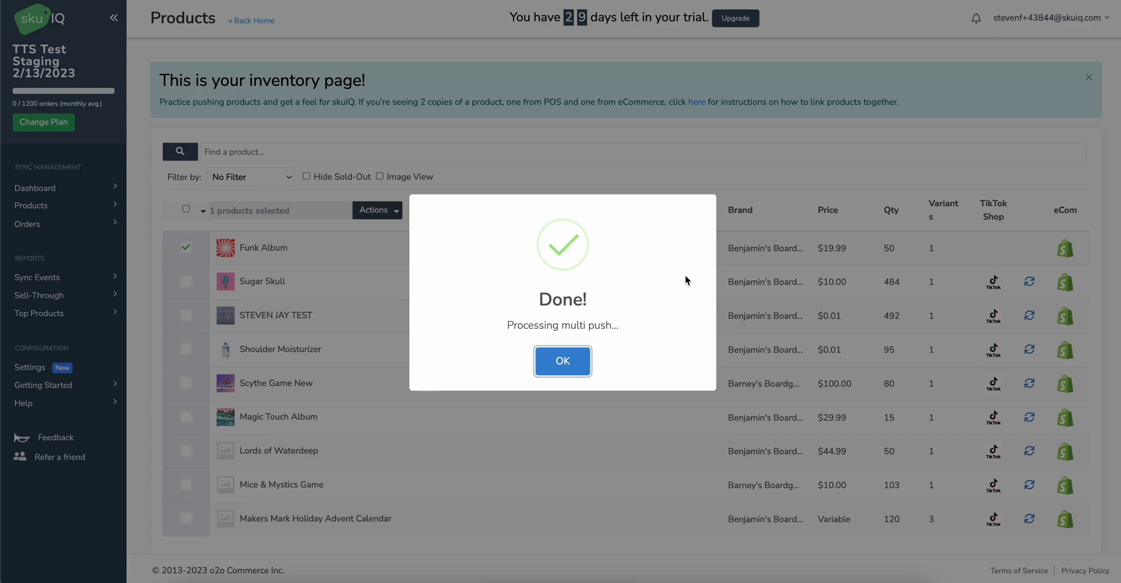
# Step: Dismiss the push confirmation so Funk Album shows its TikTok Shop link in Products
pyautogui.click(578, 362)
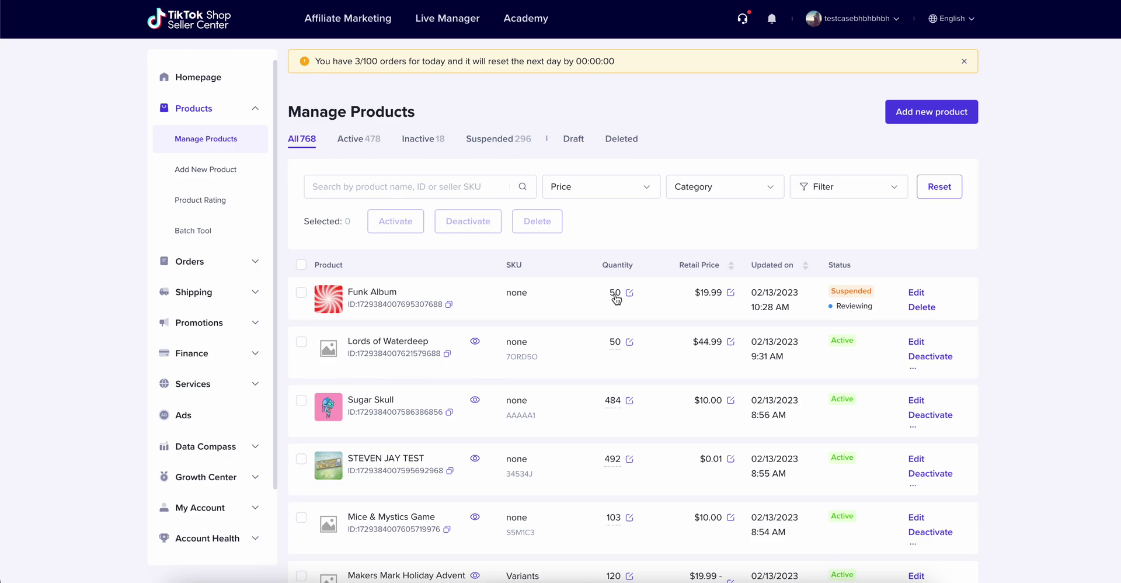
# Step: Review Funk Album's new row in Seller Center: $19.99, quantity 50, Suspended, Reviewing
pyautogui.moveTo(851, 290)
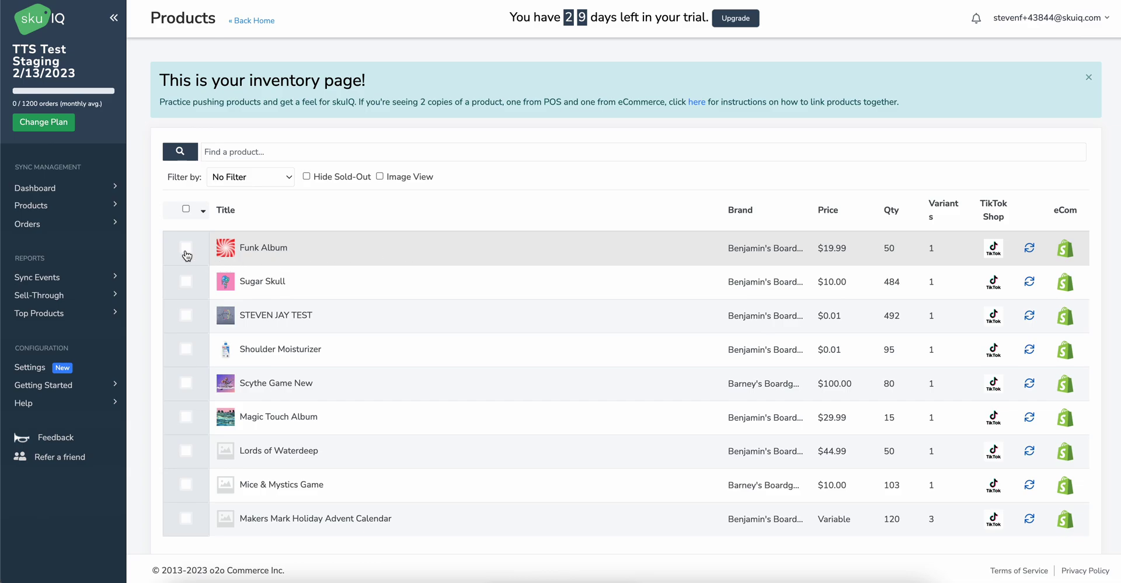
# Step: Switch off the TikTok toggle on Funk Album's product page and save the change
pyautogui.click(335, 252)
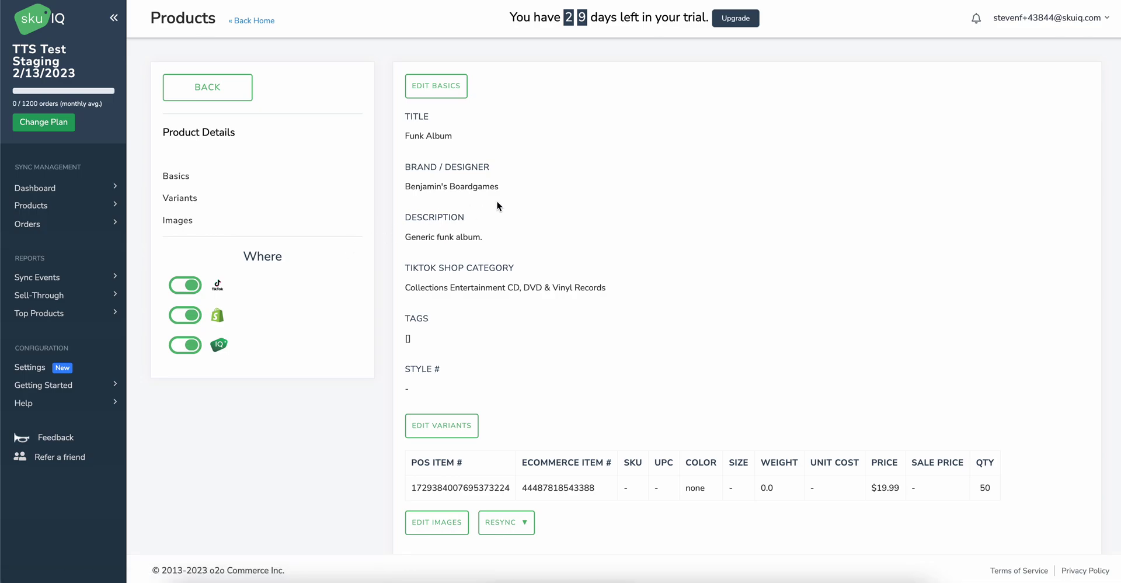
pyautogui.scroll(-2, 497, 202)
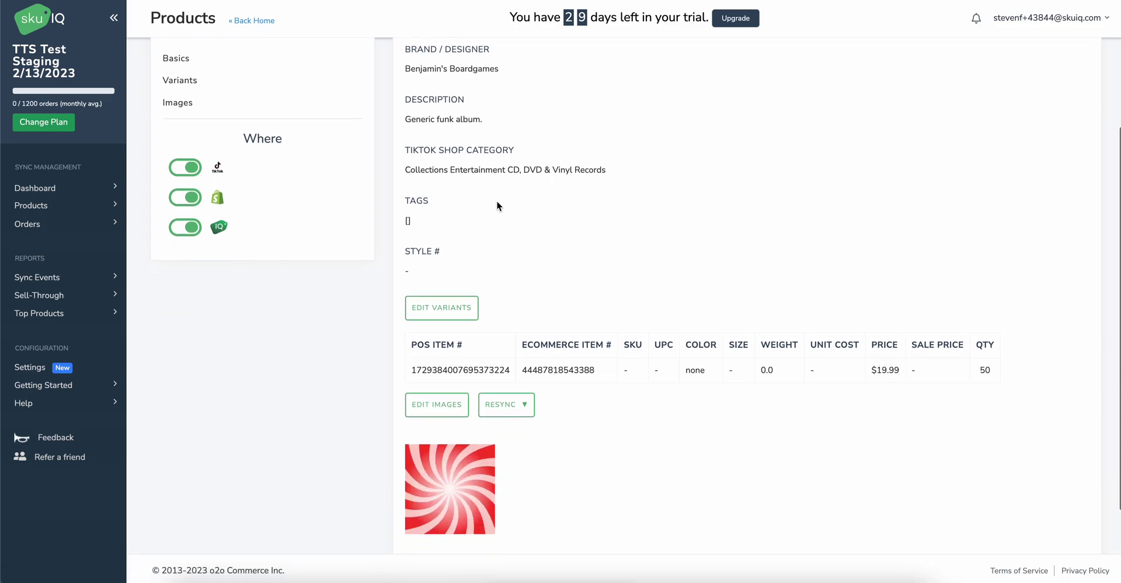
pyautogui.scroll(2, 496, 201)
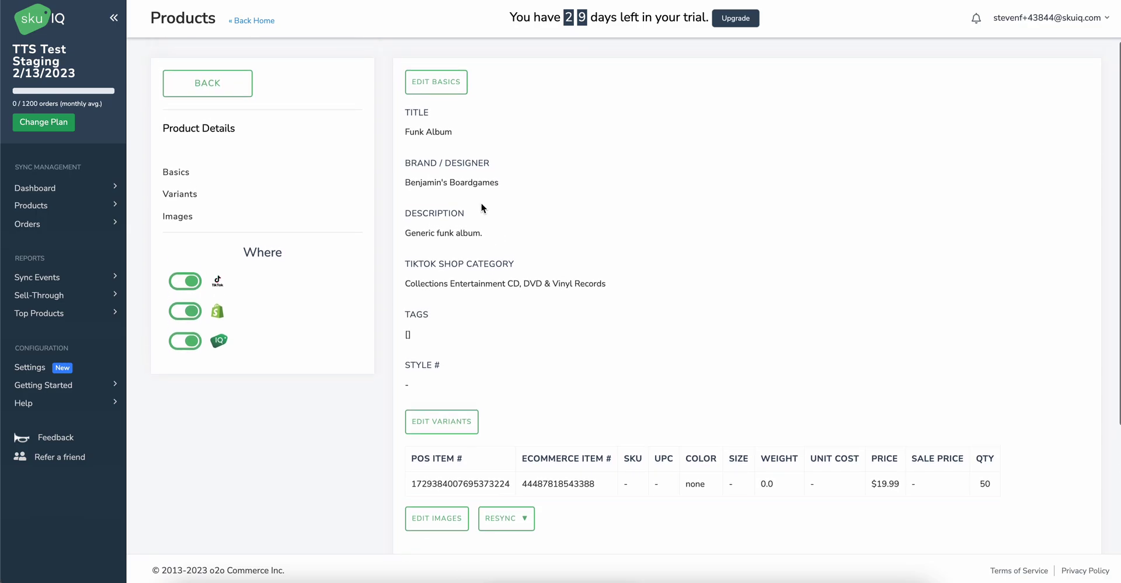
pyautogui.click(185, 281)
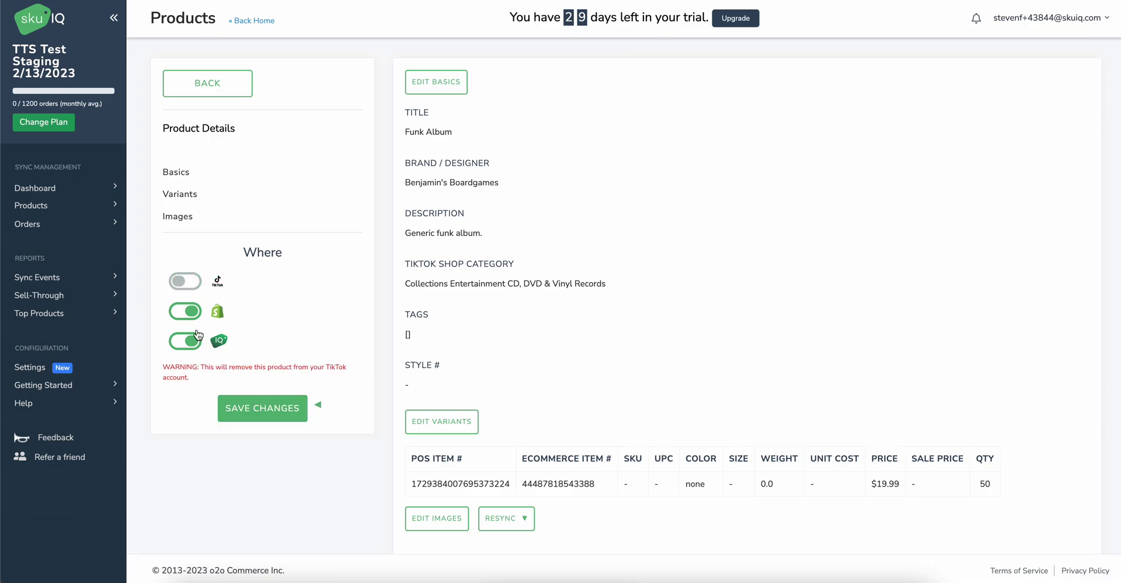
pyautogui.click(262, 409)
pyautogui.click(281, 412)
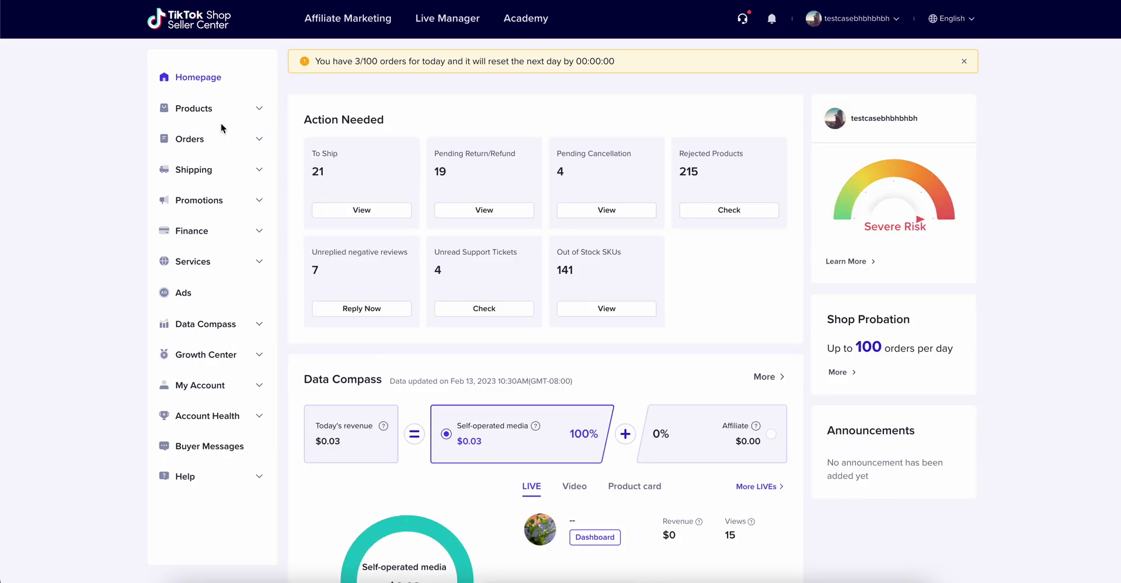
# Step: Open Products > Manage Products in Seller Center to view the 767-product list
pyautogui.click(229, 109)
pyautogui.click(215, 140)
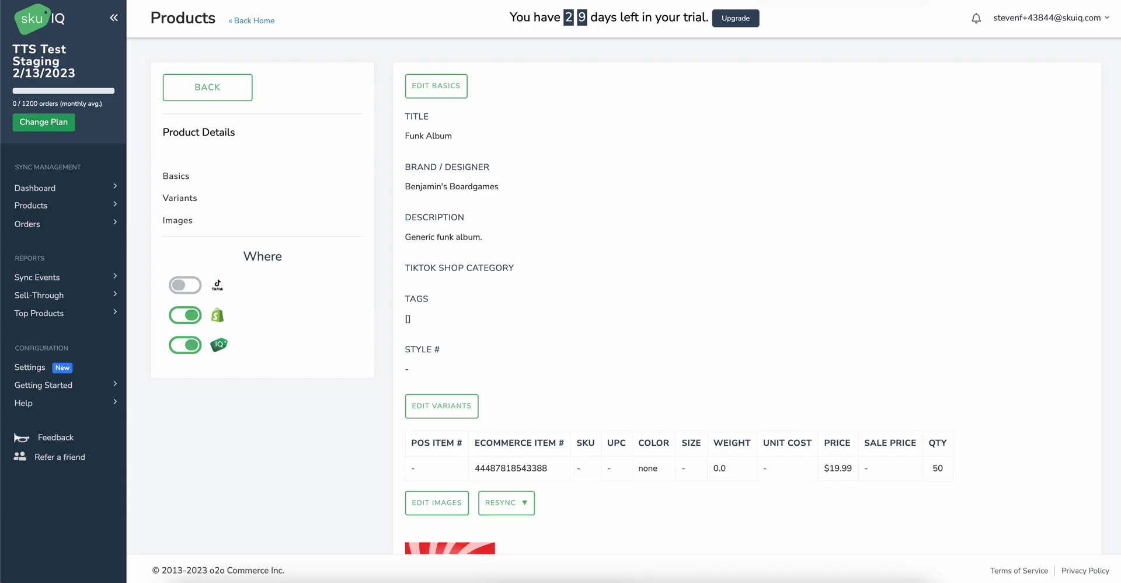
# Step: Turn Funk Album's TikTok toggle back on and save to push it to TikTok Shop
pyautogui.scroll(-1, 423, 285)
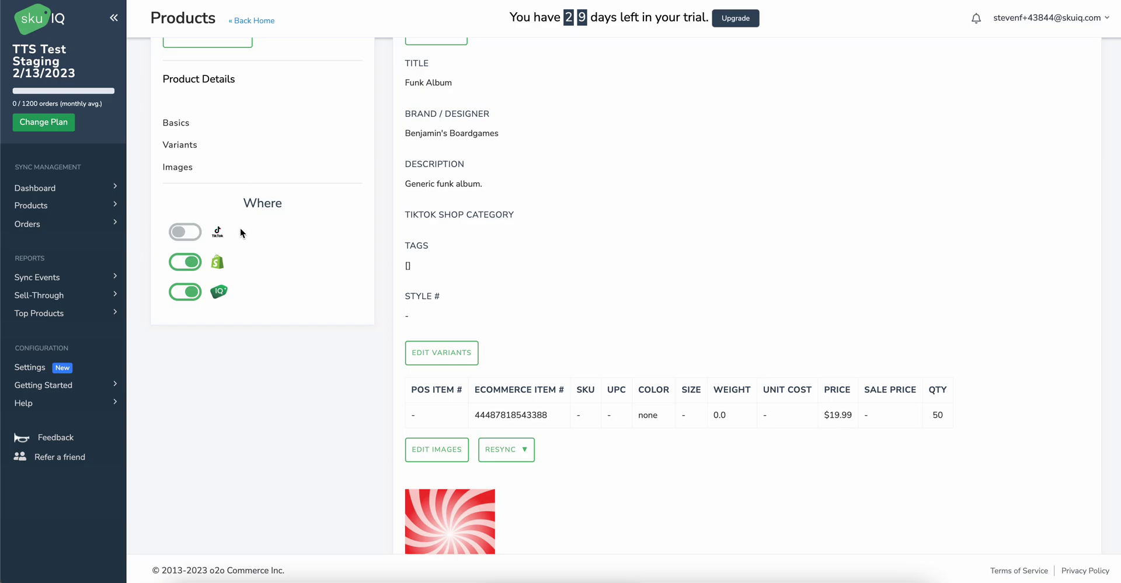
pyautogui.click(187, 232)
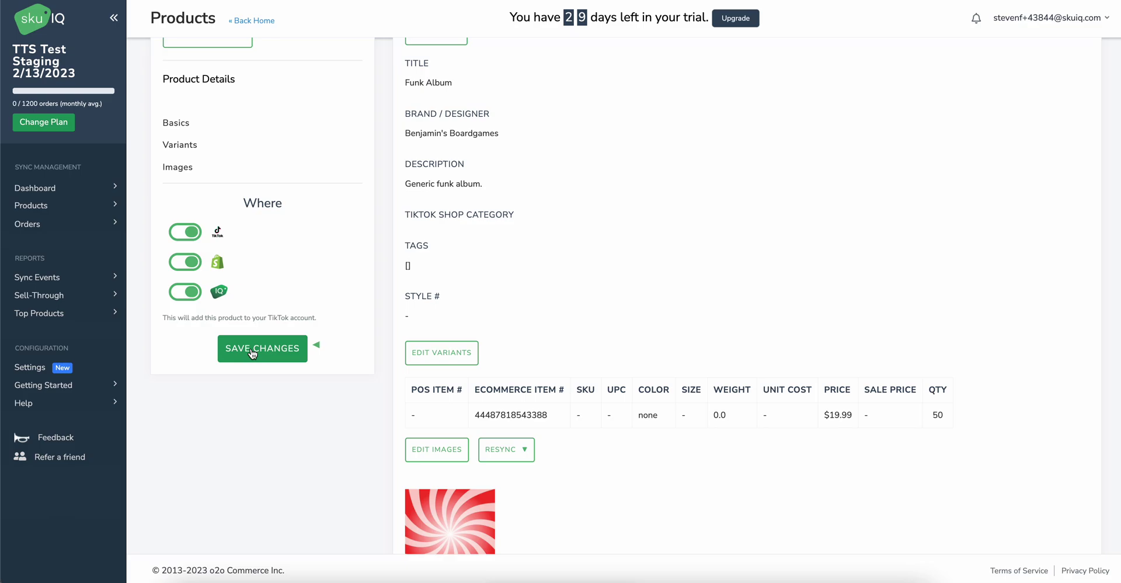
pyautogui.click(252, 350)
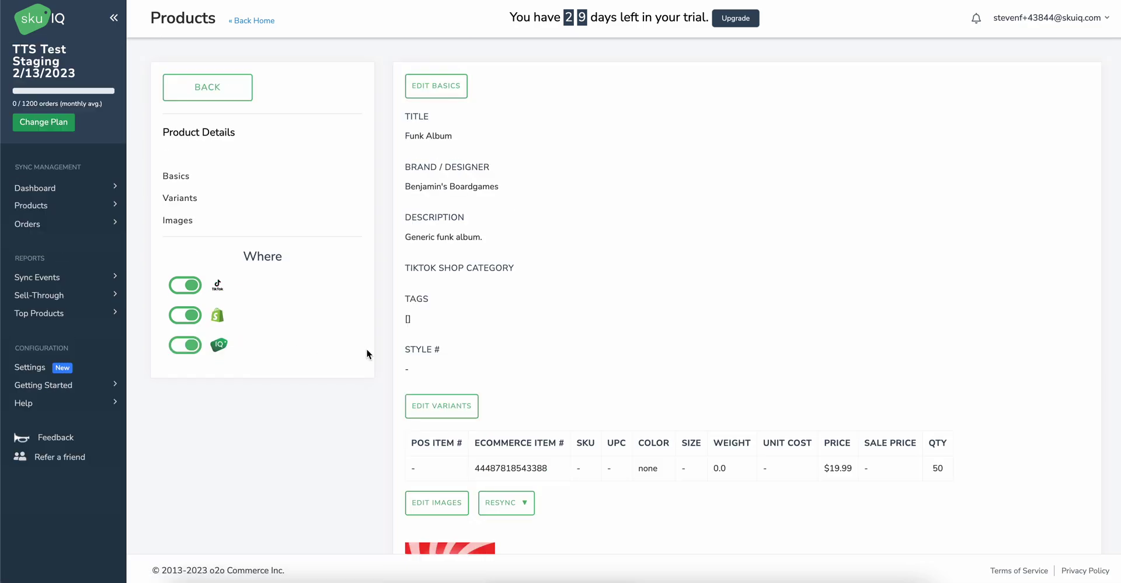
# Step: Check Funk Album's new POS item number, then move to the Seller Center tab
pyautogui.scroll(-1, 367, 349)
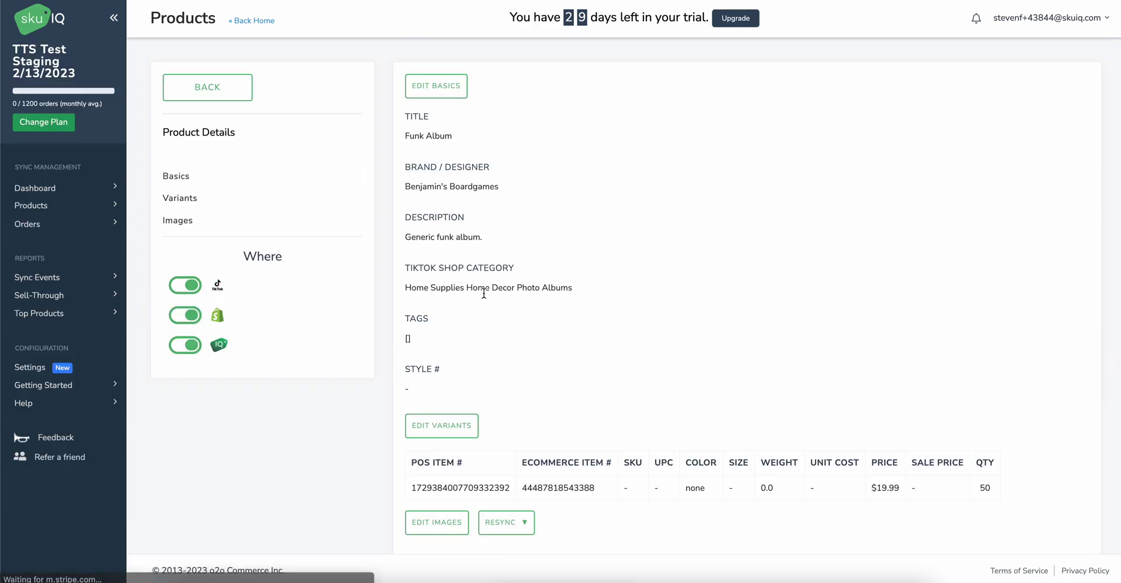
pyautogui.scroll(-2, 492, 322)
pyautogui.doubleClick(467, 381)
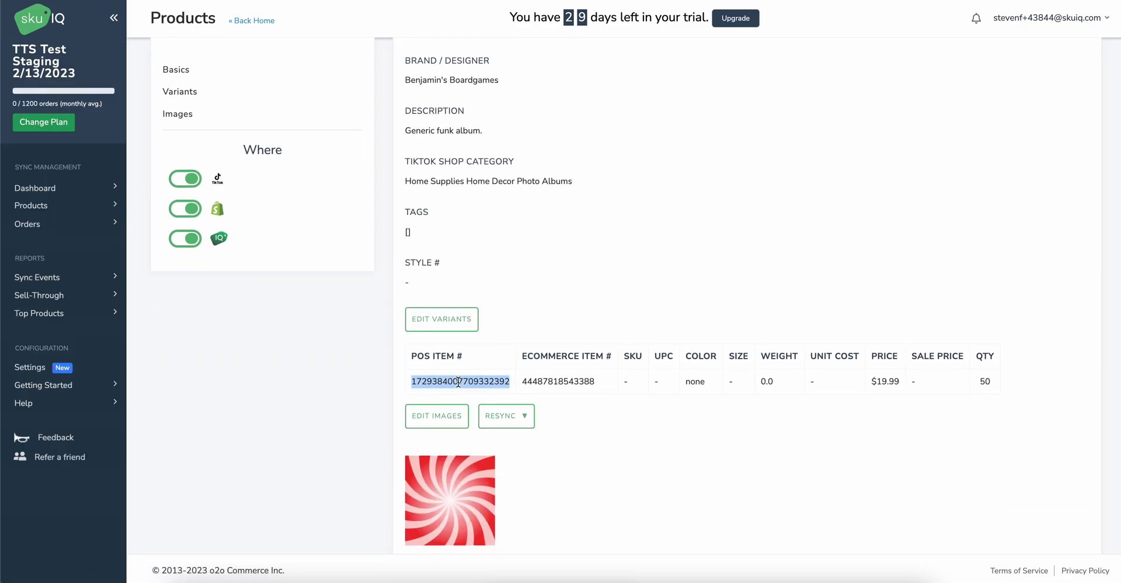
pyautogui.click(359, 420)
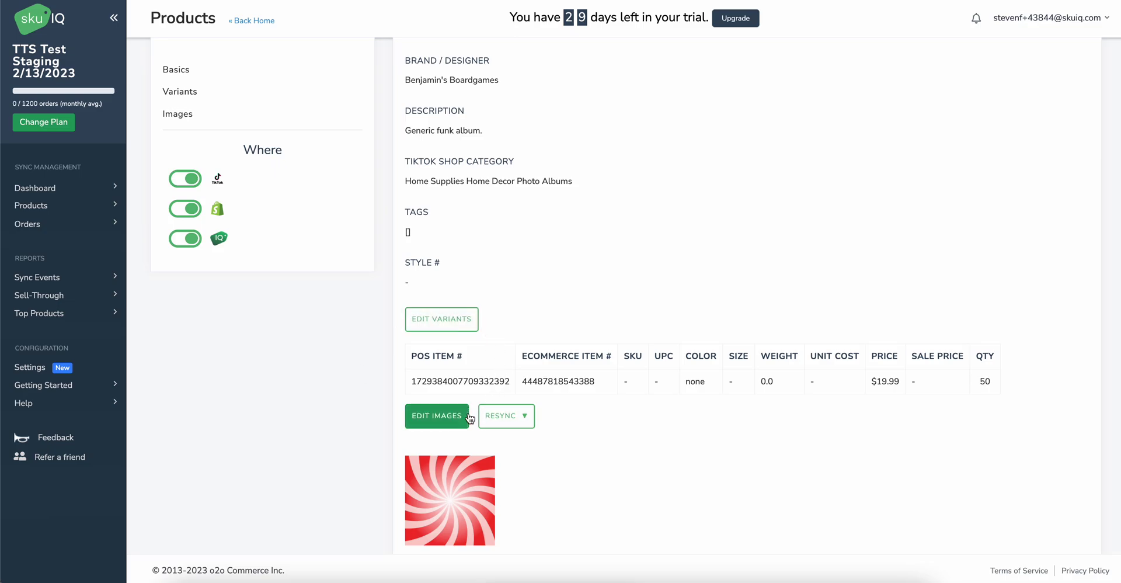
pyautogui.hotkey('ctrl', 'Tab')
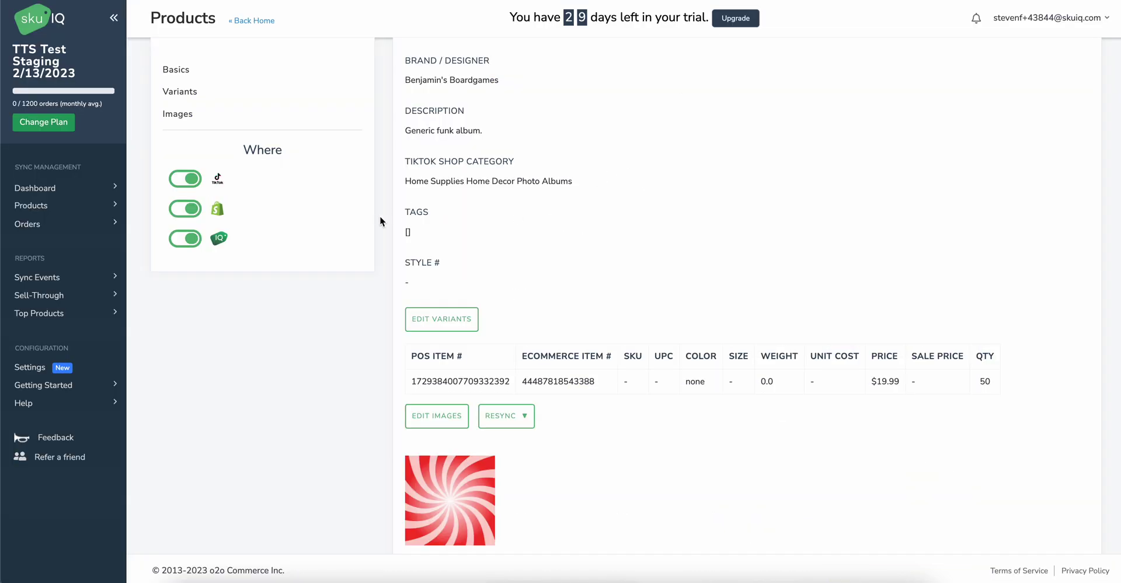
pyautogui.scroll(5, 380, 216)
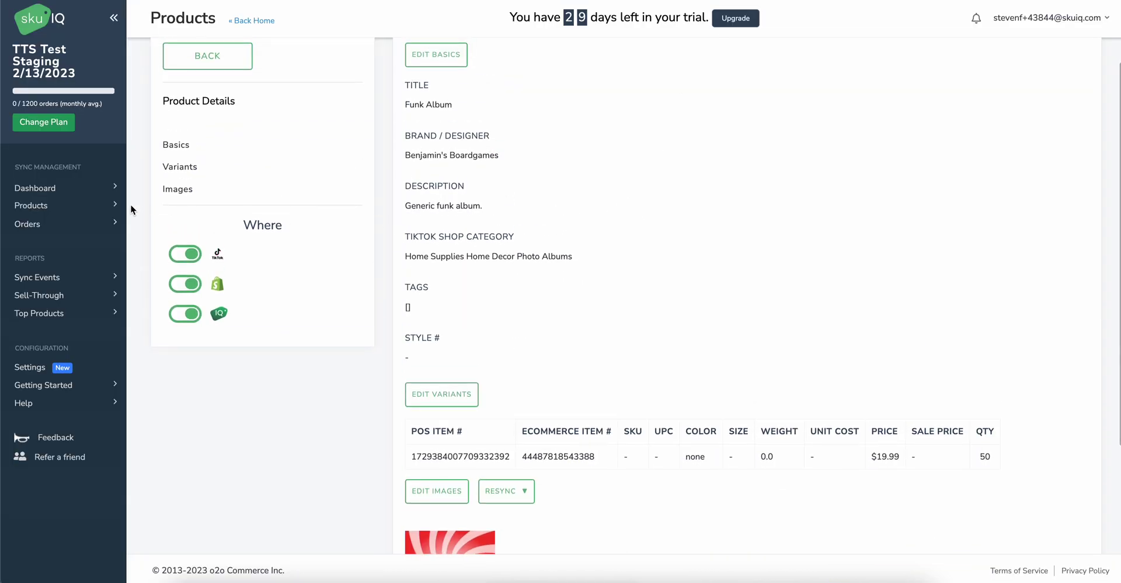
pyautogui.click(95, 206)
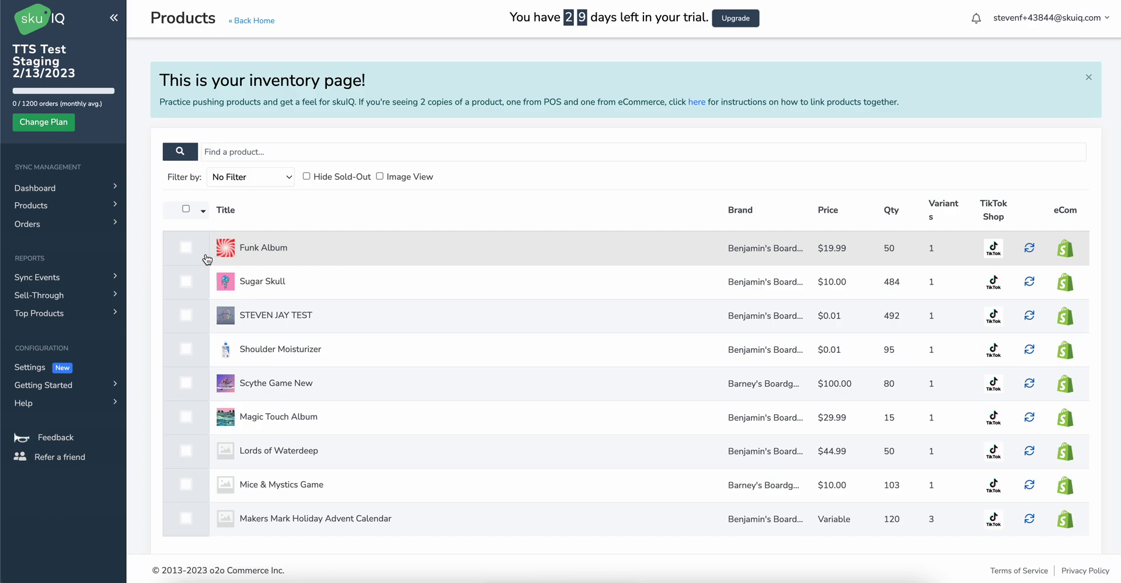
pyautogui.click(352, 248)
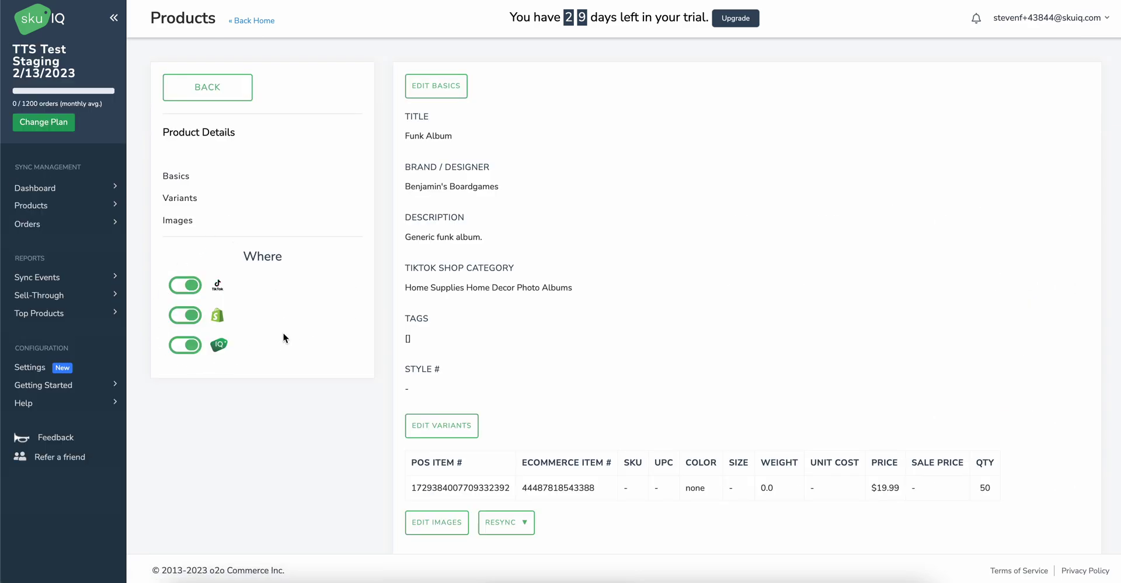